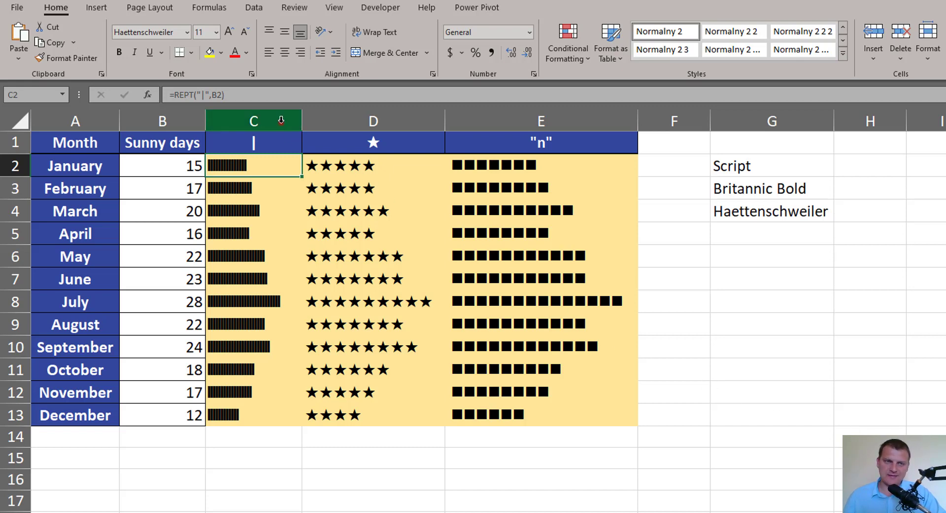
# Enter =REPT("|",B2) in C2 and fill the formula down to the December row
pyautogui.moveTo(281, 119); pyautogui.dragTo(561, 106)
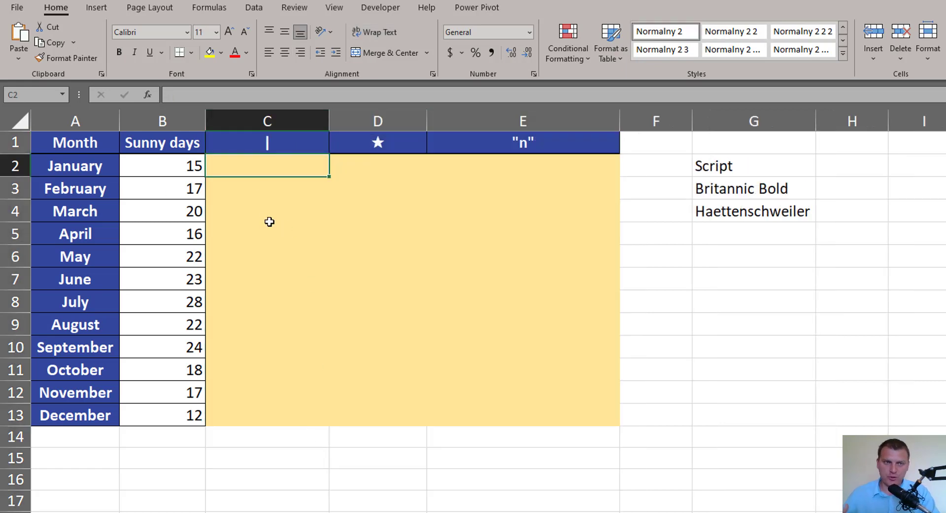
pyautogui.write('=')
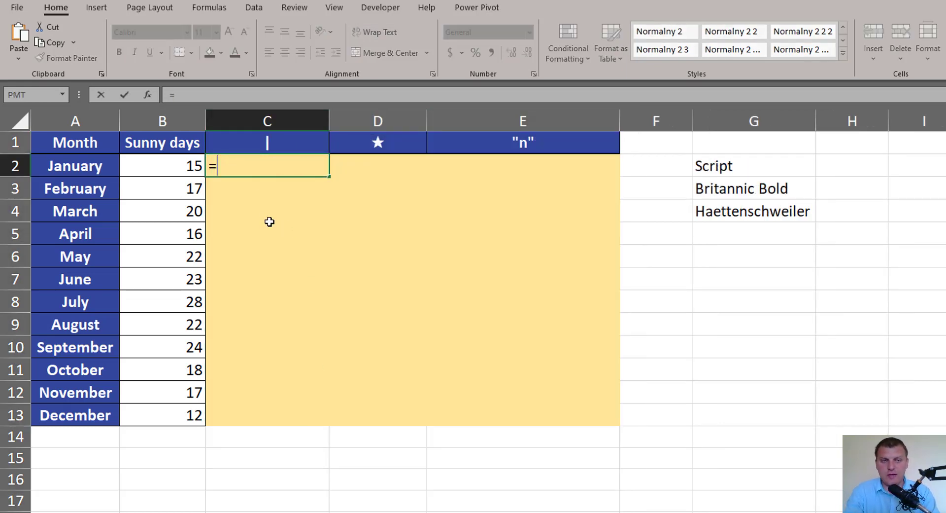
pyautogui.write('rept')
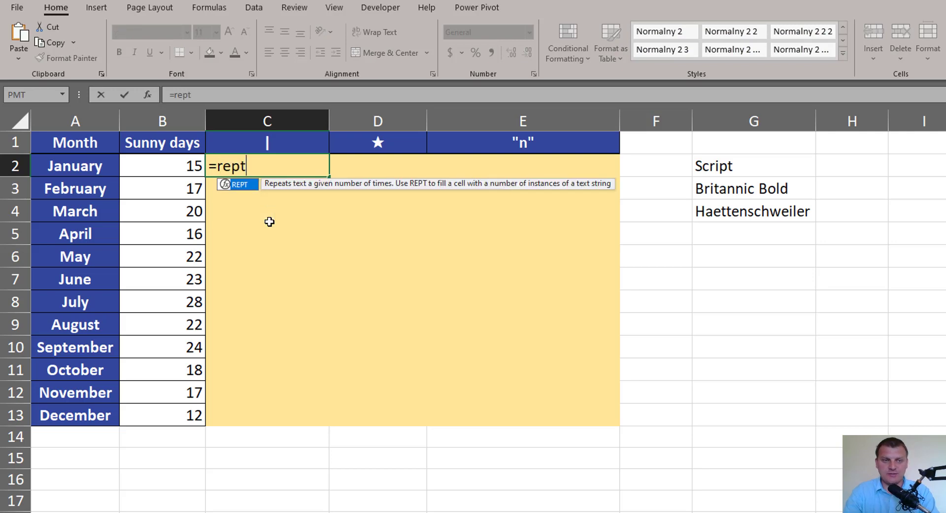
pyautogui.press('Tab')
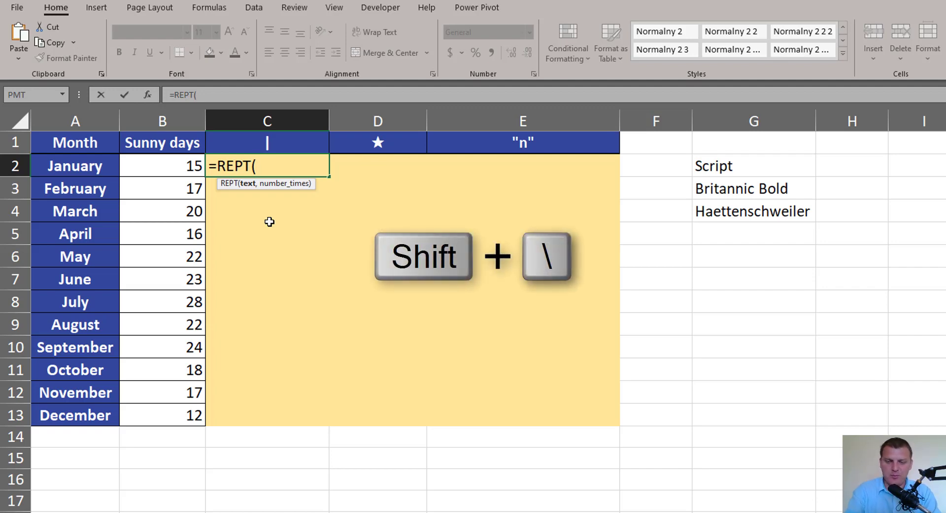
pyautogui.write('"|')
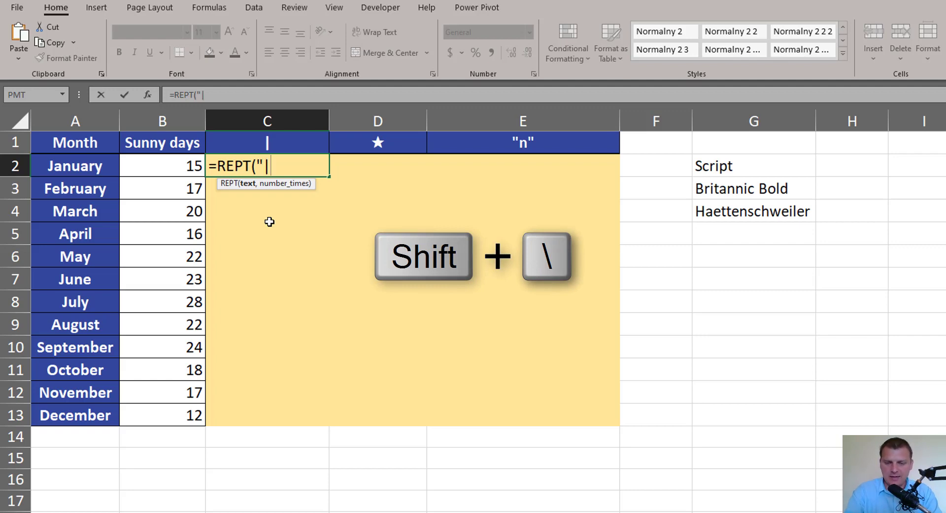
pyautogui.write('"')
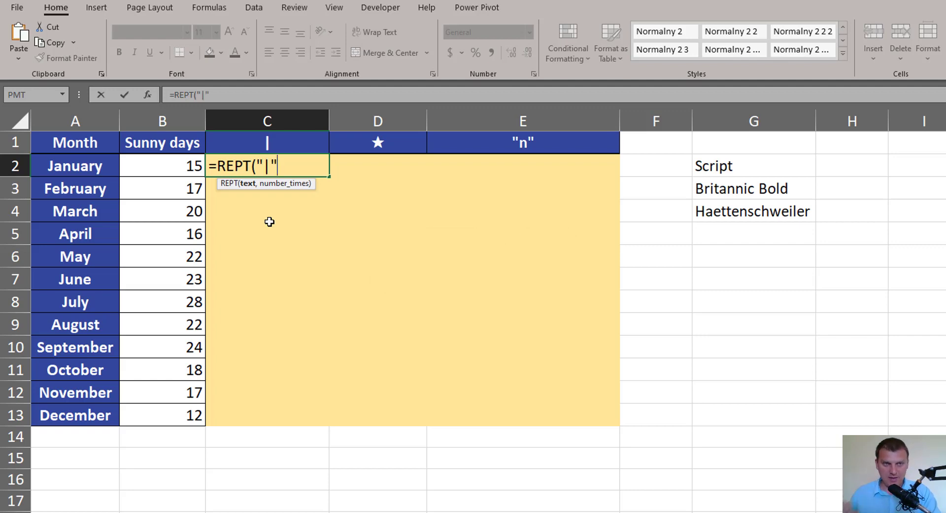
pyautogui.write(',')
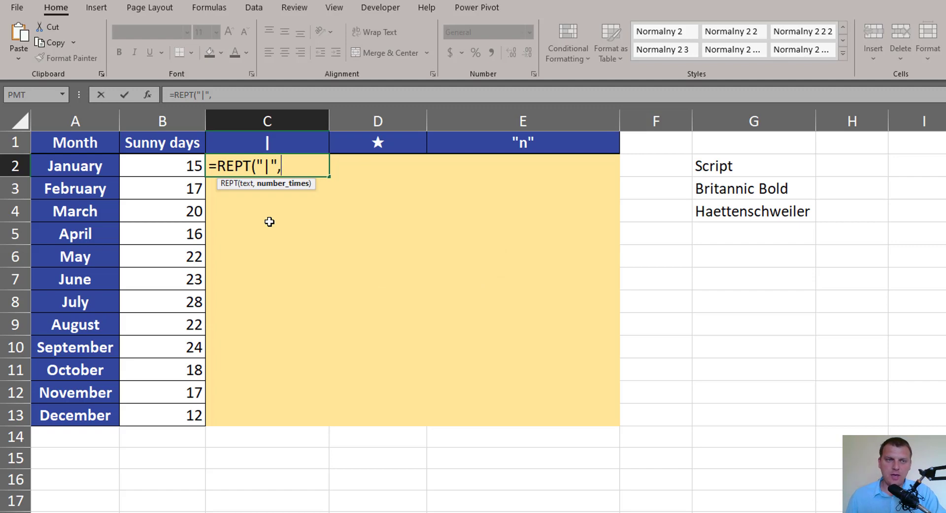
pyautogui.click(172, 166)
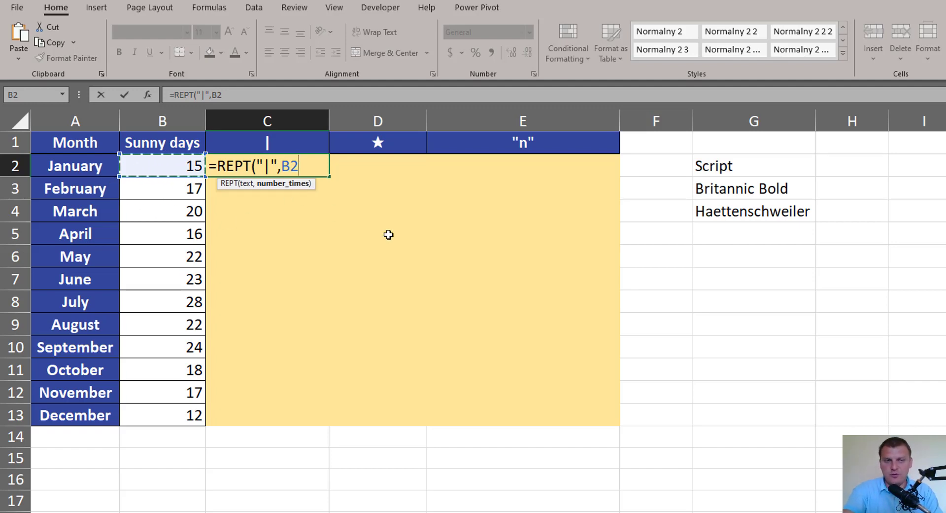
pyautogui.write(')')
pyautogui.hotkey('ctrl', 'Return')
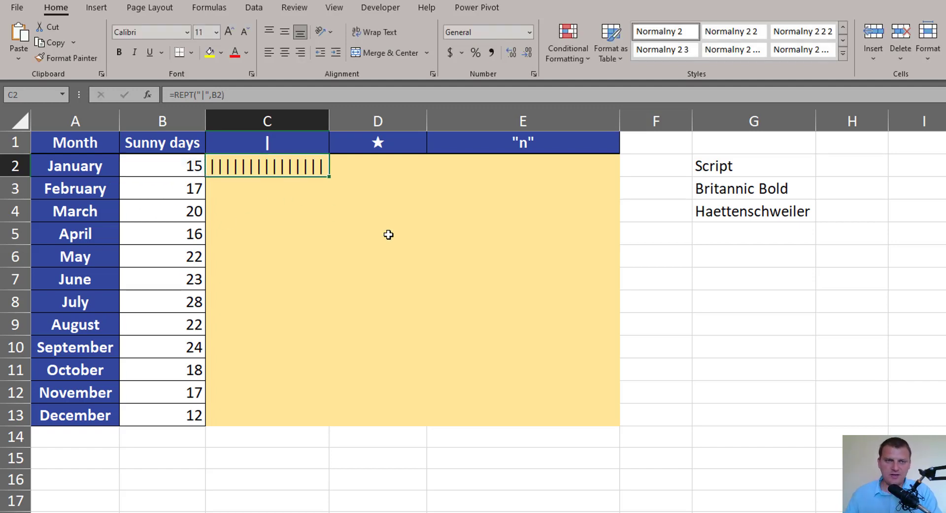
pyautogui.doubleClick(329, 176)
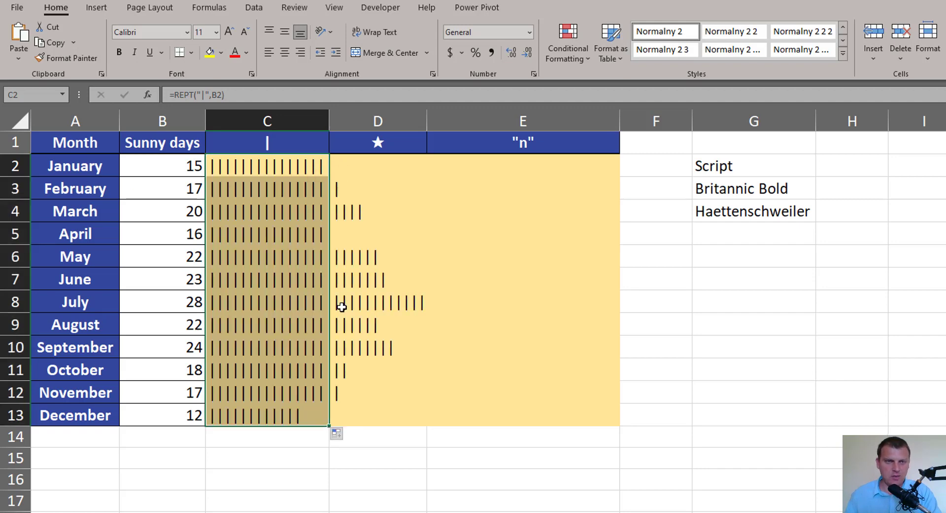
# Set the font of the repeated bars in C2:C13 to Script
pyautogui.click(311, 164)
pyautogui.moveTo(307, 201); pyautogui.dragTo(302, 418)
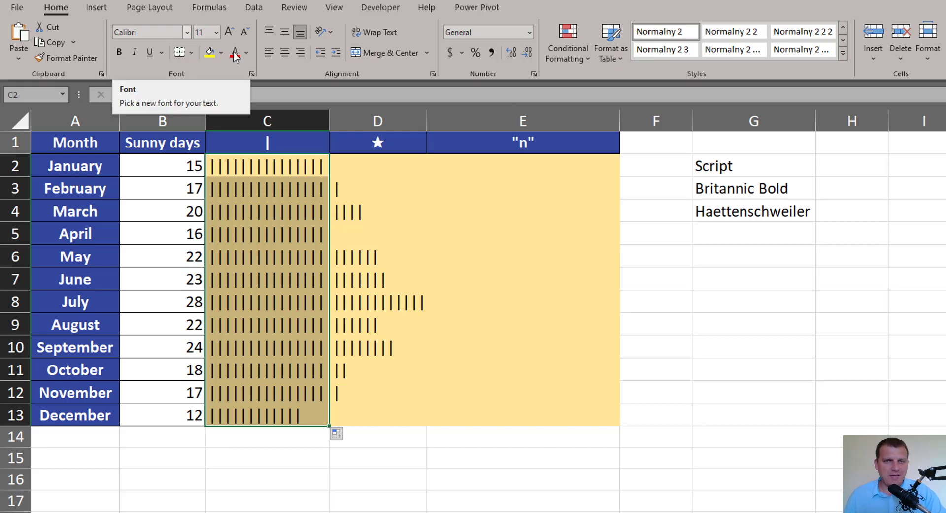
pyautogui.click(785, 163)
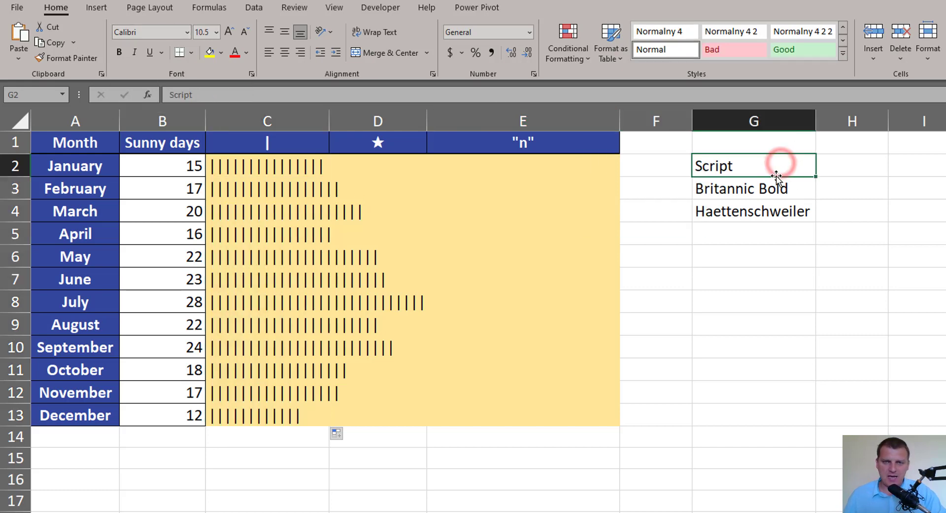
pyautogui.doubleClick(750, 165)
pyautogui.moveTo(750, 165); pyautogui.dragTo(678, 166)
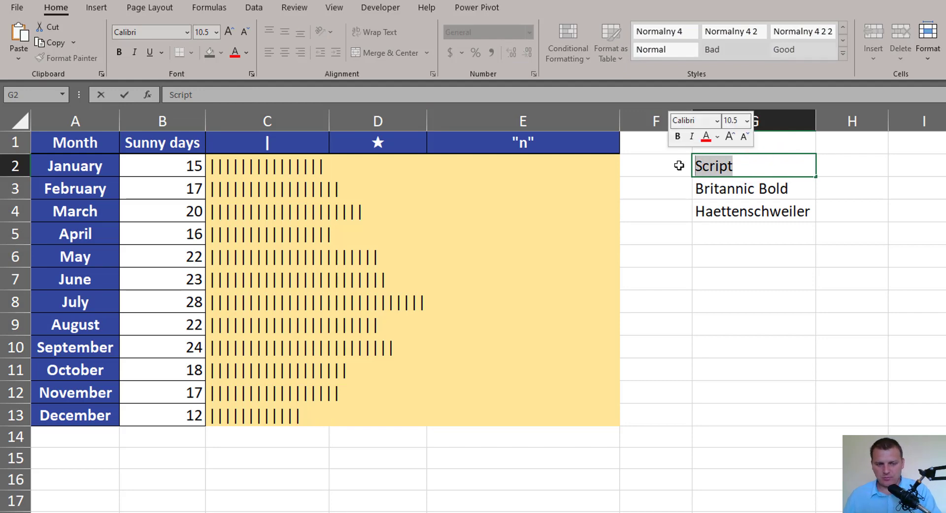
pyautogui.press('Escape')
pyautogui.moveTo(291, 165); pyautogui.dragTo(266, 415)
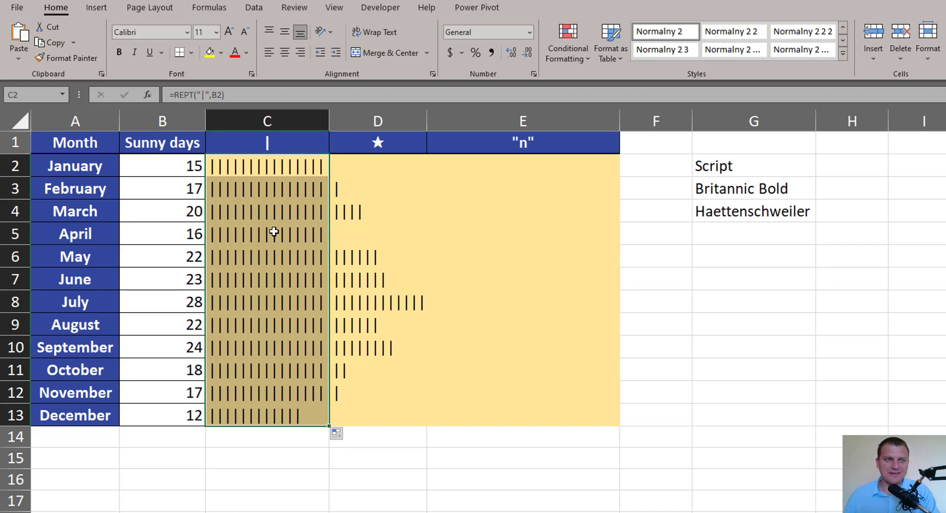
pyautogui.click(175, 31)
pyautogui.write('Script')
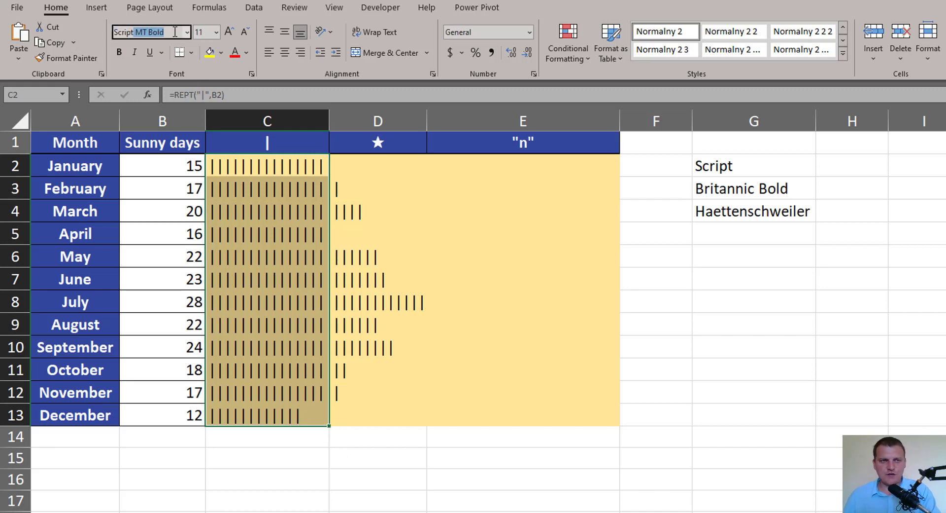
pyautogui.press('Delete')
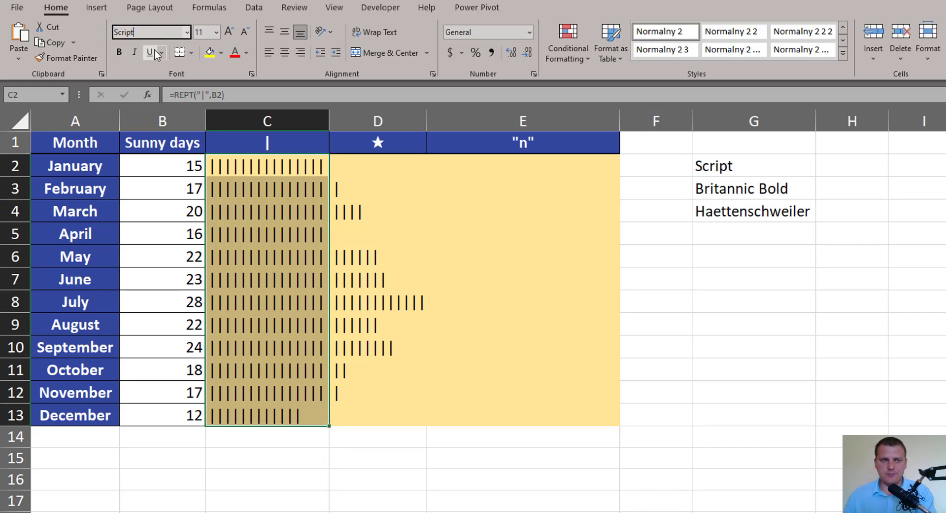
pyautogui.press('Return')
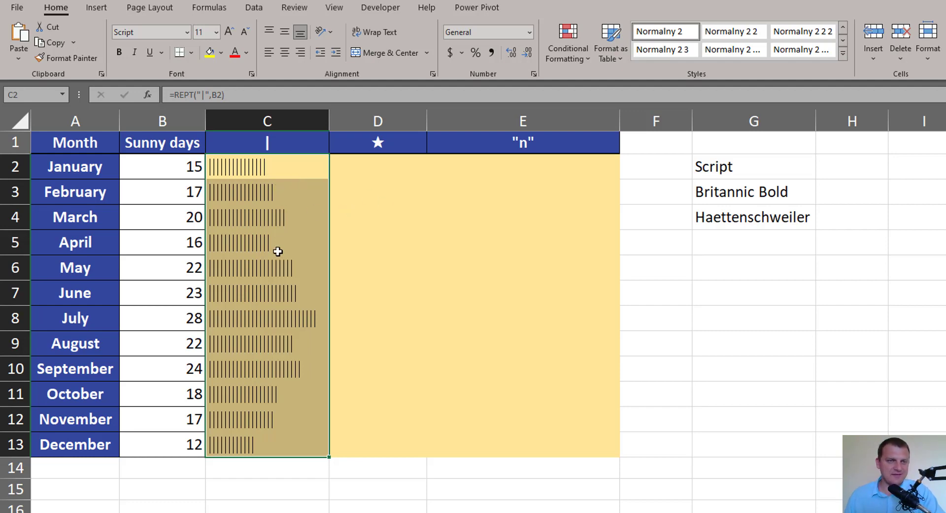
# Copy the font name Britannic Bold from G3 and apply it as the font of C2:C13
pyautogui.click(755, 191)
pyautogui.doubleClick(803, 190)
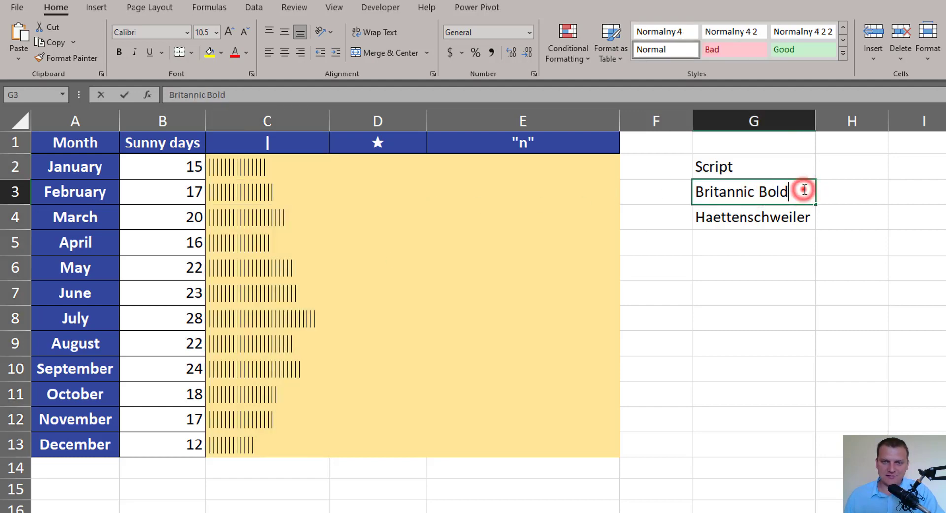
pyautogui.moveTo(803, 190); pyautogui.dragTo(663, 196)
pyautogui.hotkey('ctrl', 'c')
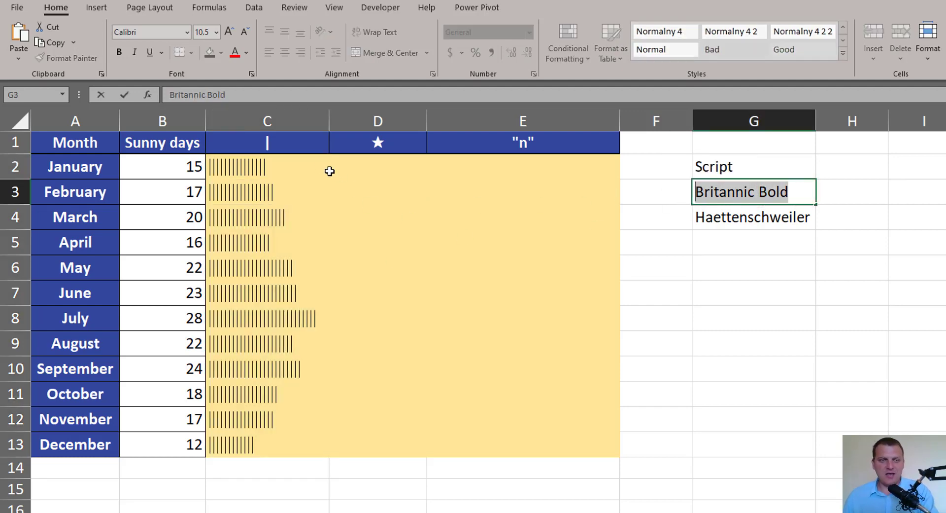
pyautogui.press('Escape')
pyautogui.moveTo(297, 167); pyautogui.dragTo(296, 446)
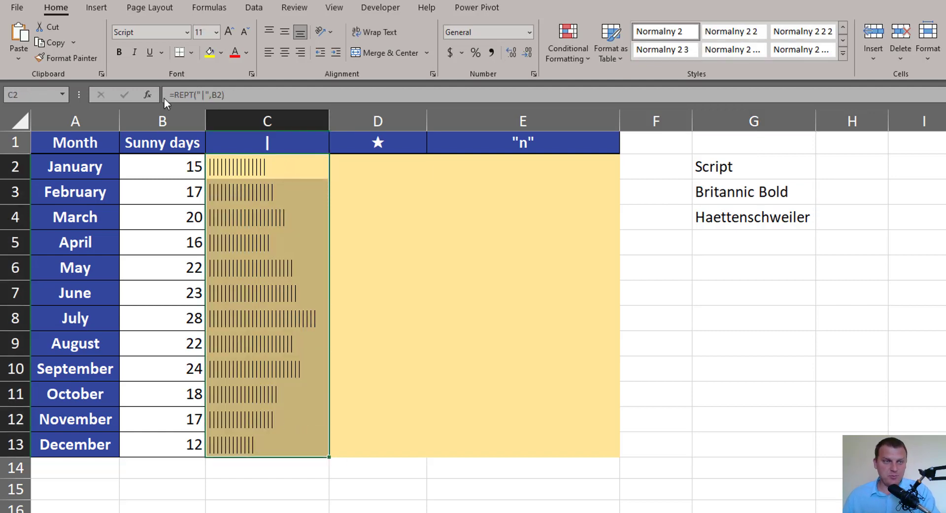
pyautogui.click(154, 31)
pyautogui.hotkey('ctrl', 'v')
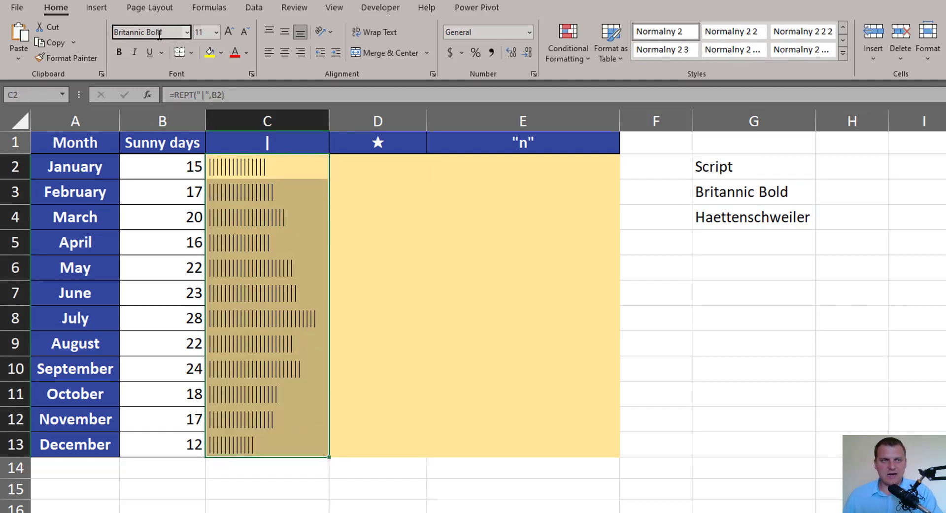
pyautogui.press('Return')
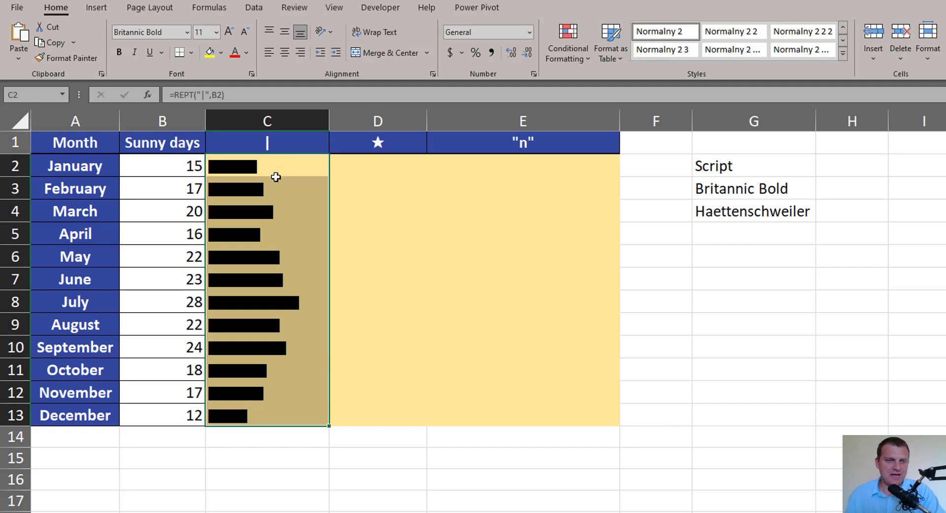
# Copy the font name Haettenschweiler from G4 and apply it as the font of C2:C13
pyautogui.click(718, 216)
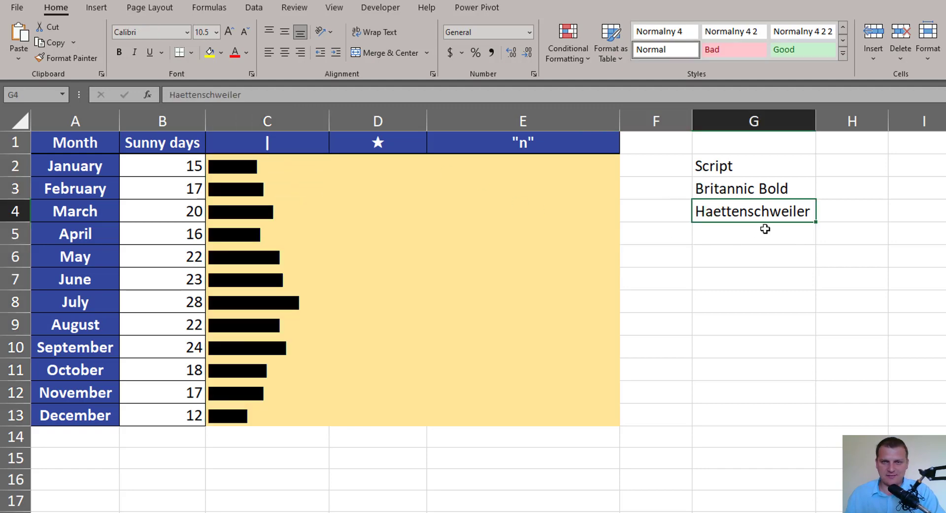
pyautogui.doubleClick(811, 212)
pyautogui.moveTo(811, 212); pyautogui.dragTo(689, 216)
pyautogui.hotkey('ctrl', 'c')
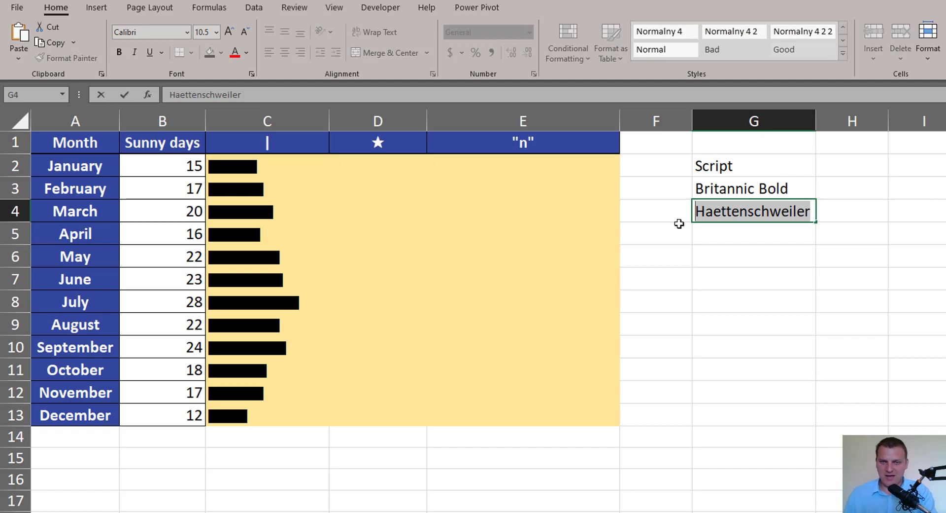
pyautogui.press('Escape')
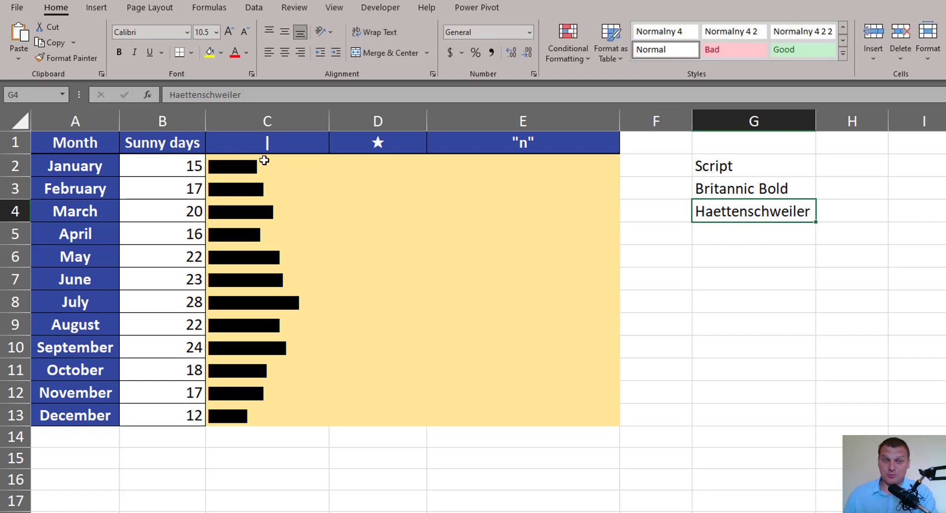
pyautogui.moveTo(277, 162); pyautogui.dragTo(293, 423)
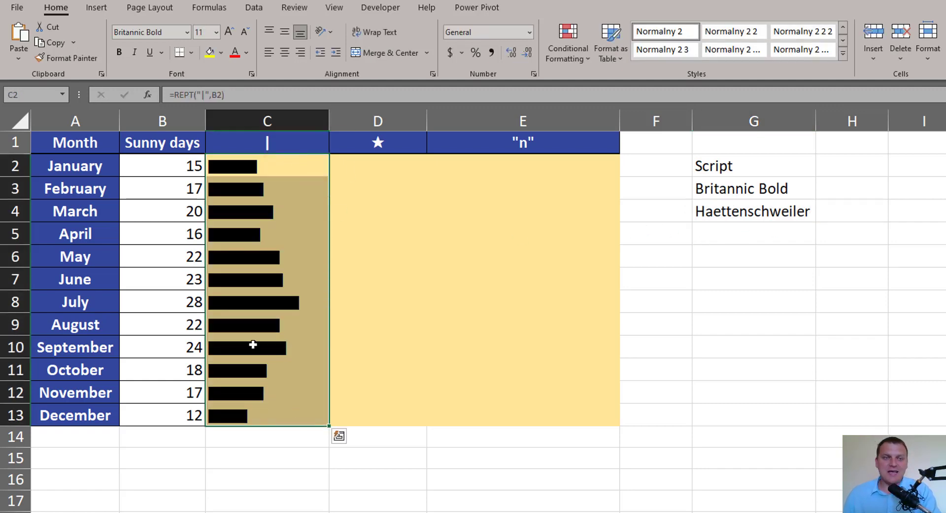
pyautogui.click(169, 31)
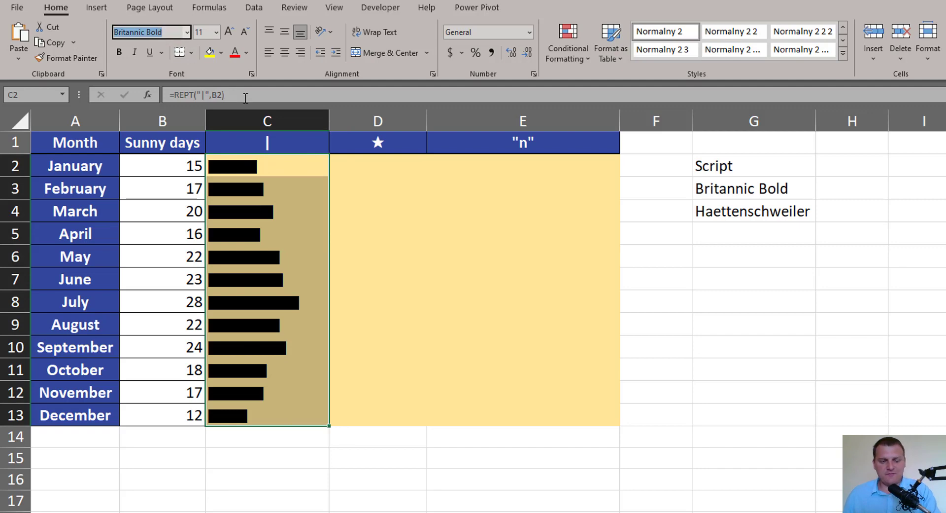
pyautogui.hotkey('ctrl', 'v')
pyautogui.press('Return')
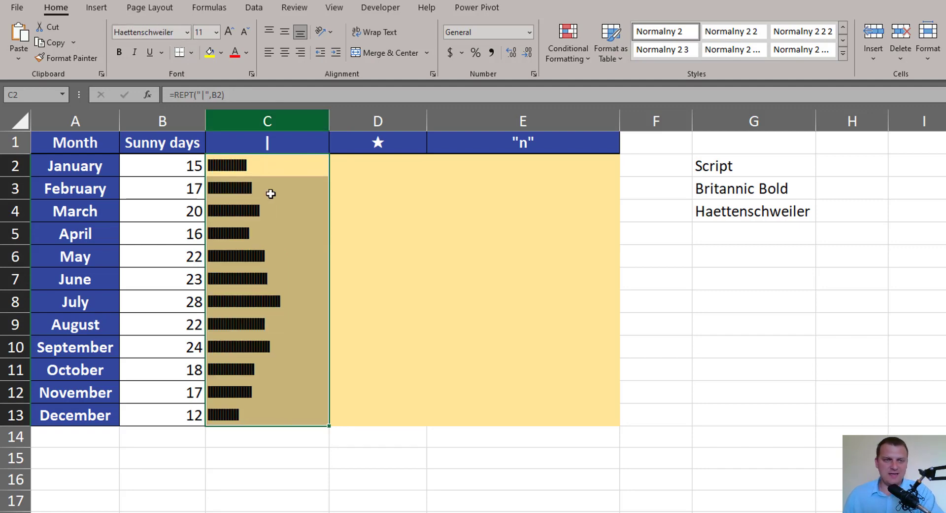
pyautogui.click(268, 167)
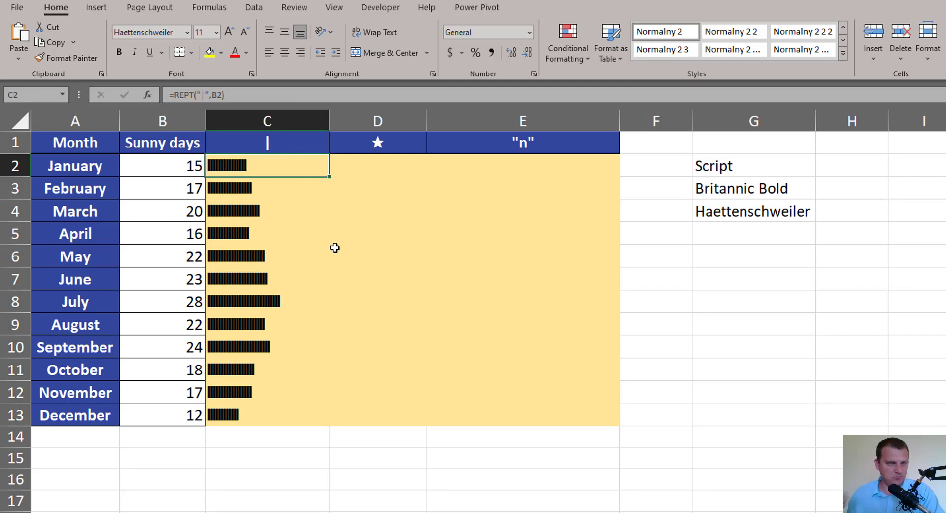
pyautogui.moveTo(287, 166); pyautogui.dragTo(298, 412)
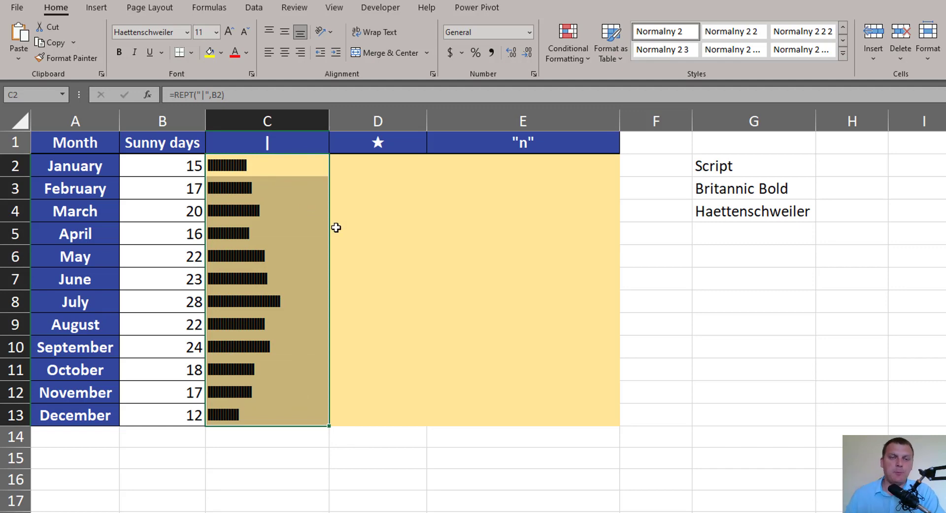
pyautogui.click(391, 171)
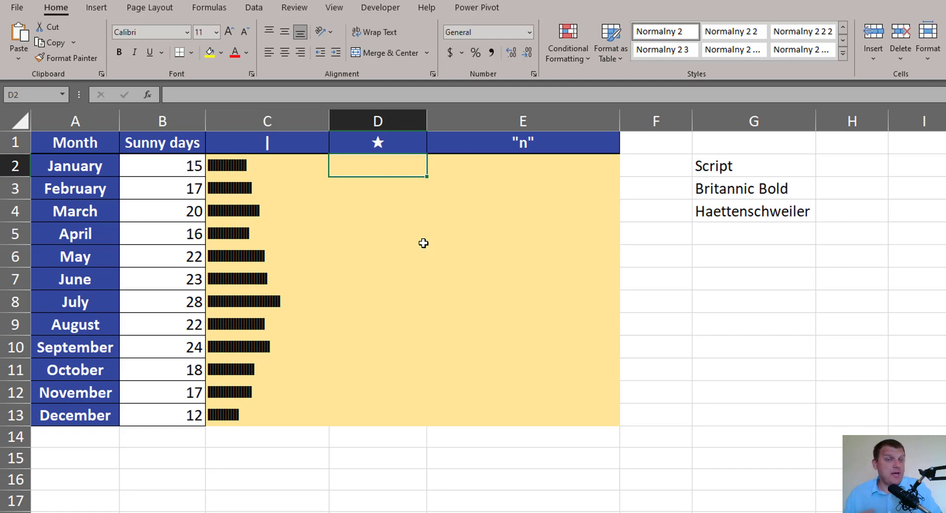
pyautogui.click(179, 166)
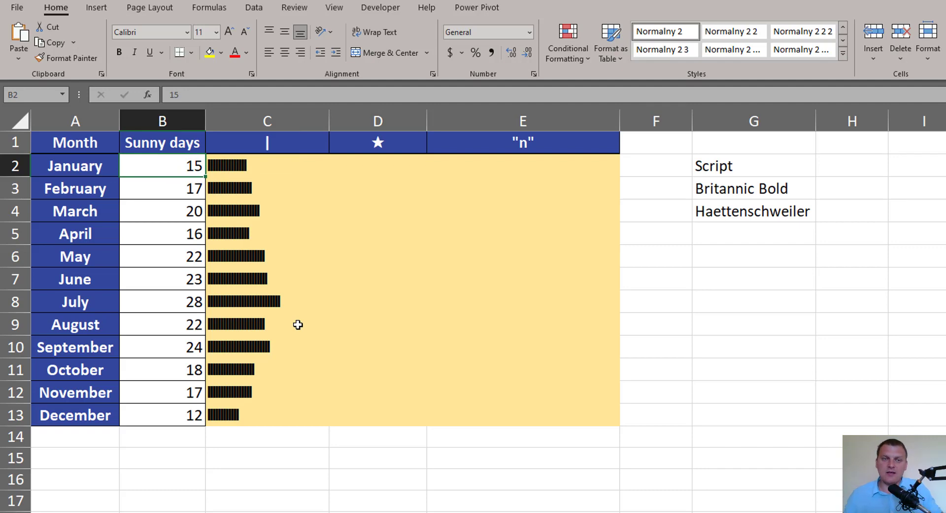
# Enter the formula =REPT("*",B2) in D2 to repeat an asterisk for January's sunny days
pyautogui.click(392, 171)
pyautogui.write('=')
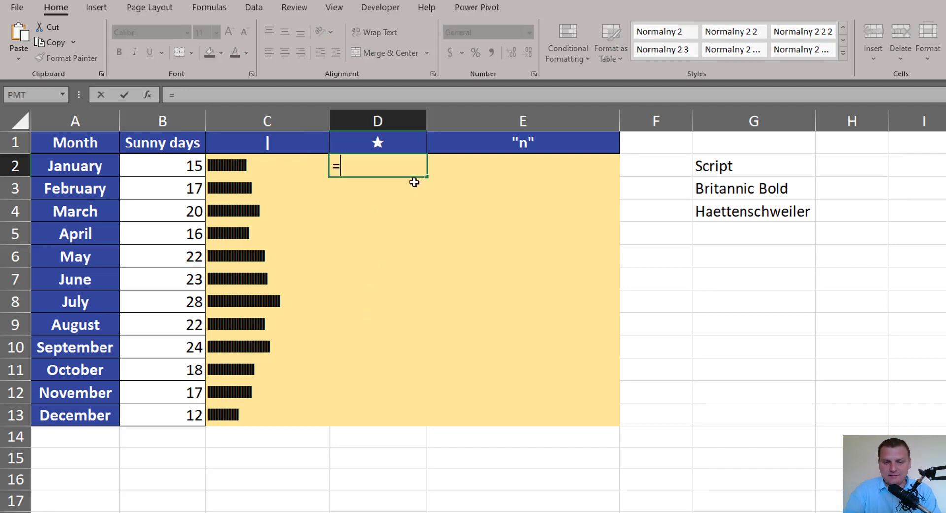
pyautogui.write('rep')
pyautogui.press('Down')
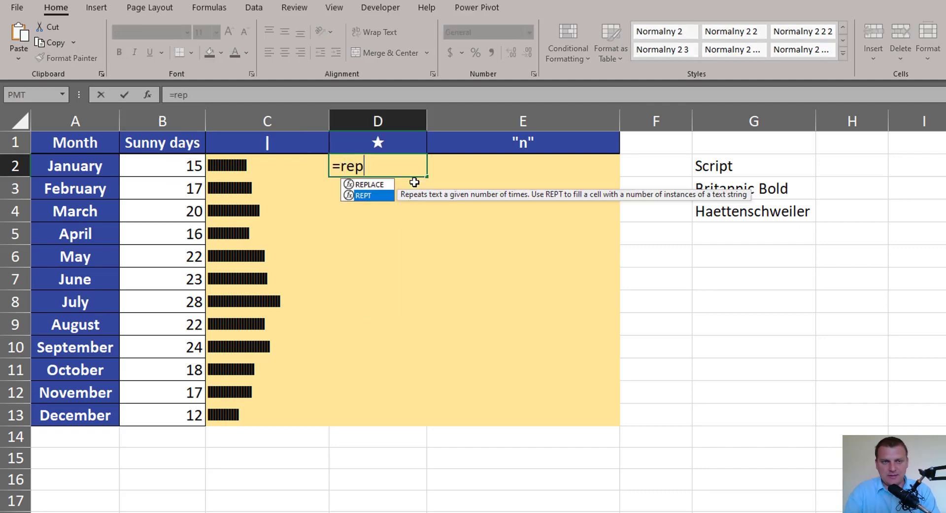
pyautogui.press('Tab')
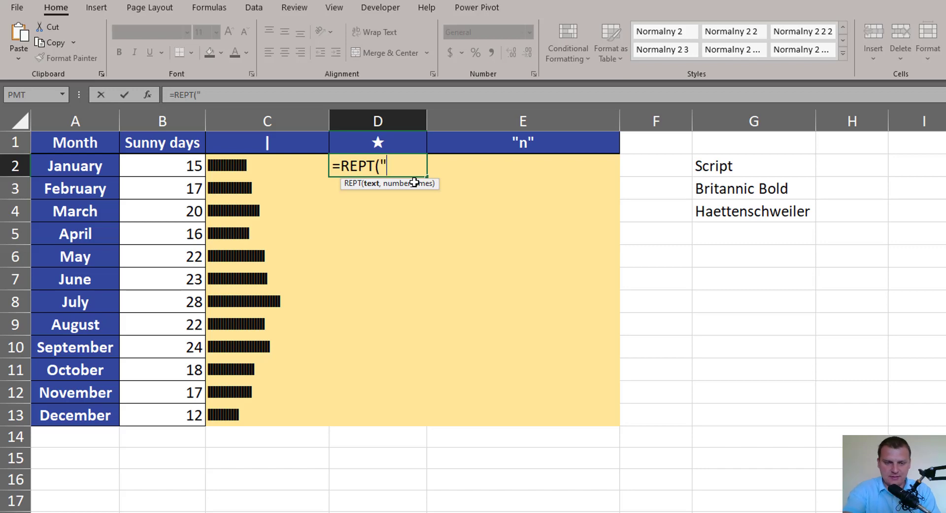
pyautogui.write('"*"')
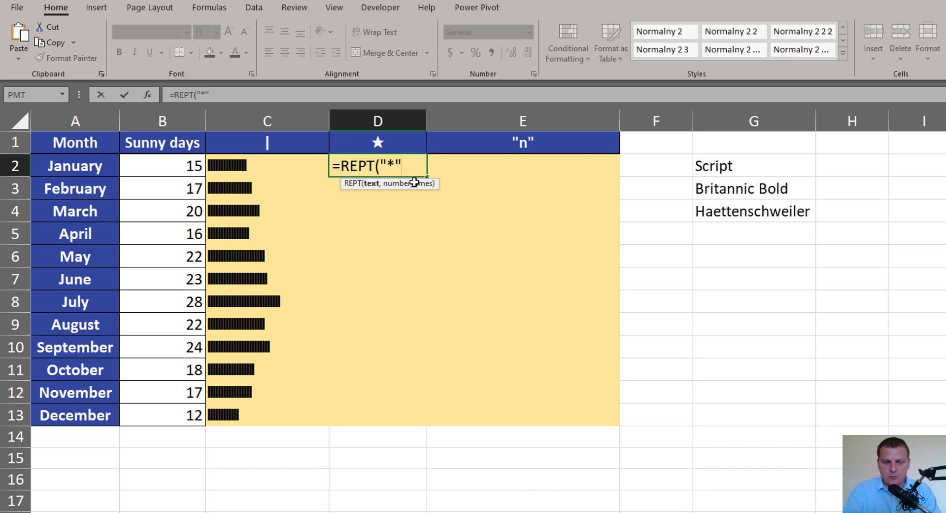
pyautogui.write(',')
pyautogui.click(150, 159)
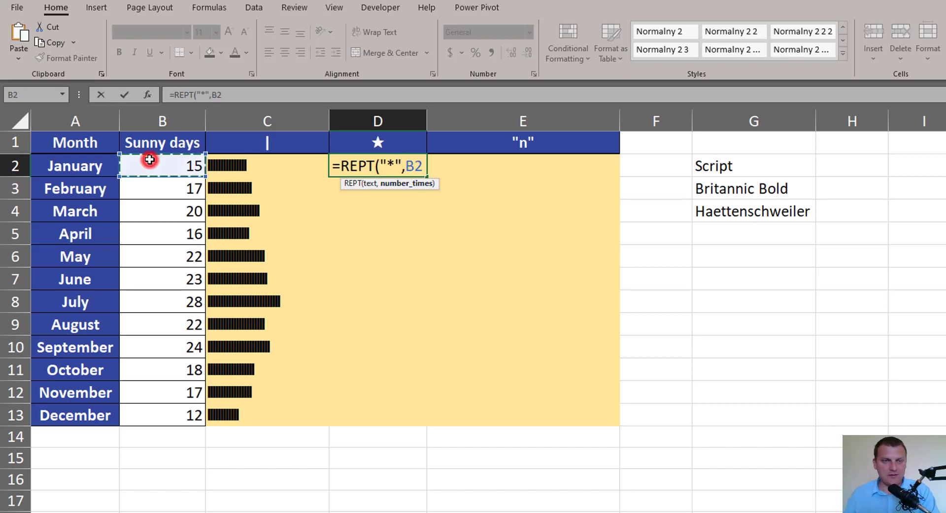
pyautogui.hotkey('ctrl', 'Return')
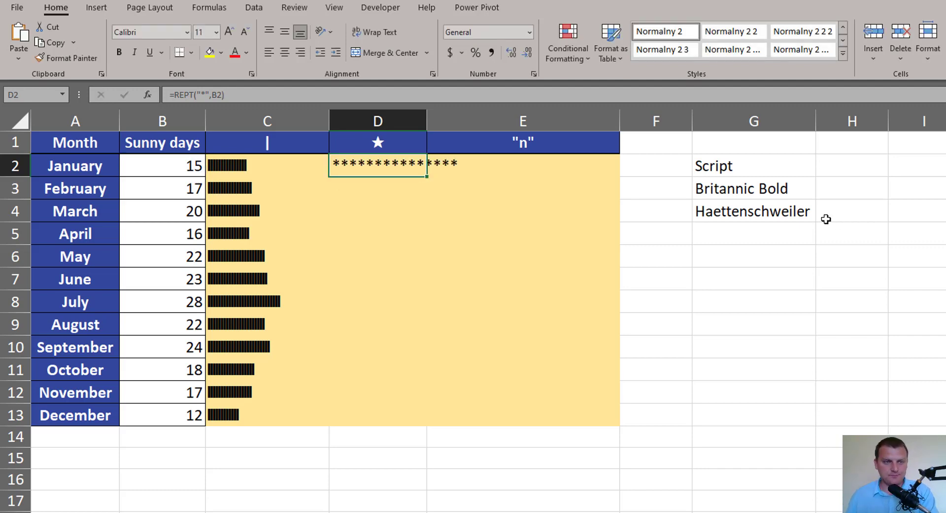
# Change the repeat count in D2 to B2/2 and fill the formula down to the December row
pyautogui.press('F2')
pyautogui.click(423, 166)
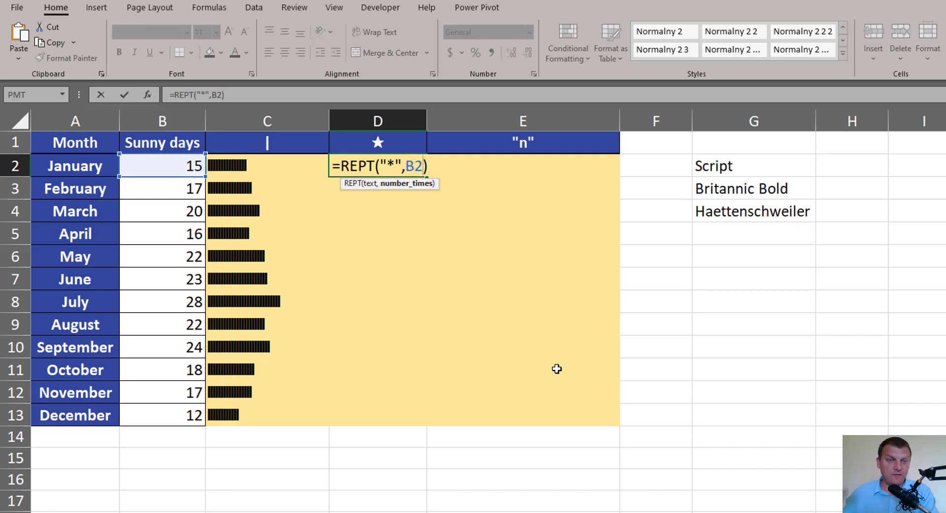
pyautogui.write('/2')
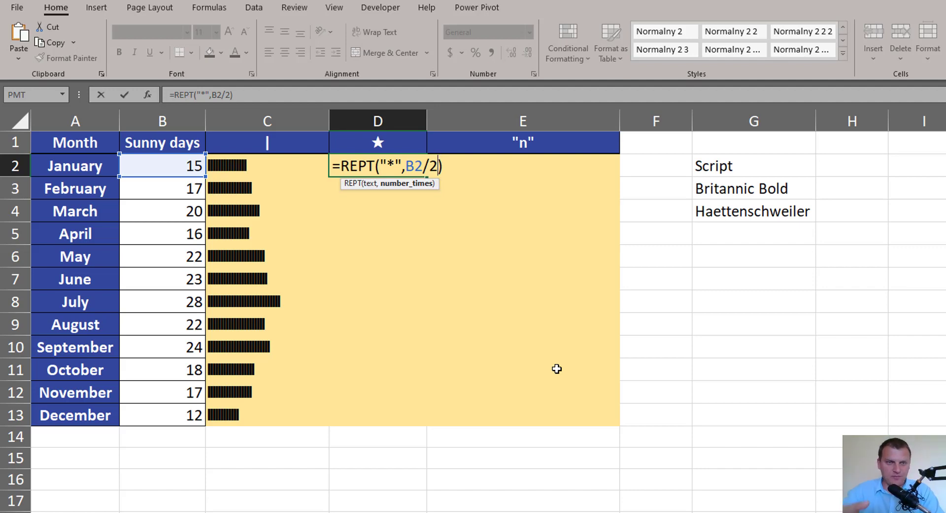
pyautogui.press('Return')
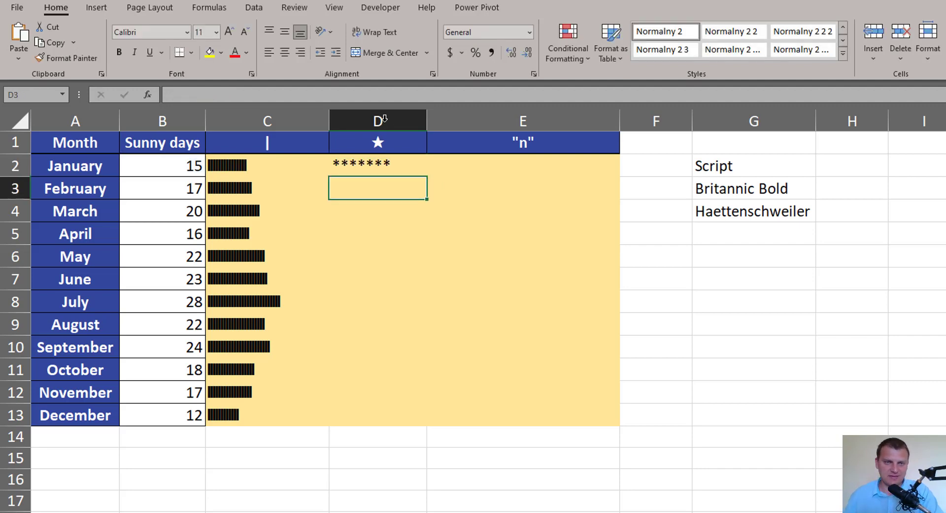
pyautogui.click(412, 161)
pyautogui.doubleClick(426, 179)
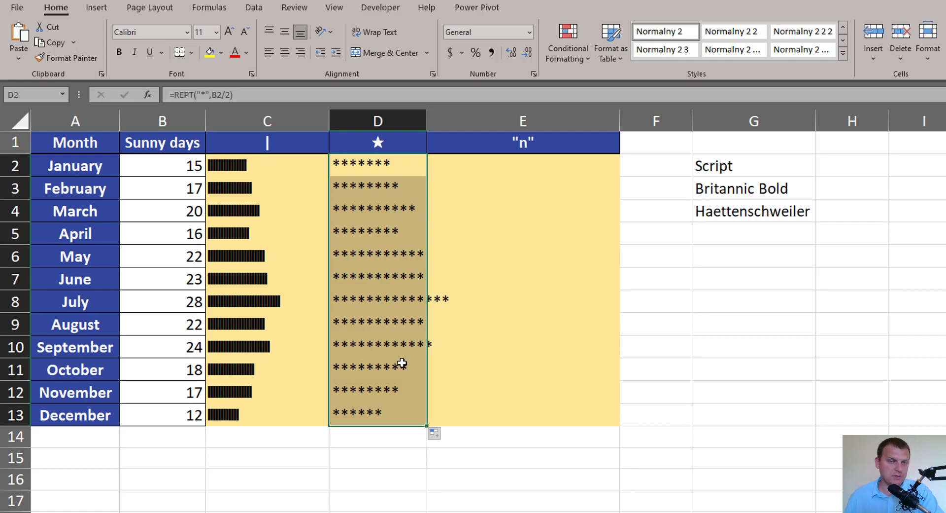
pyautogui.click(399, 170)
pyautogui.doubleClick(399, 170)
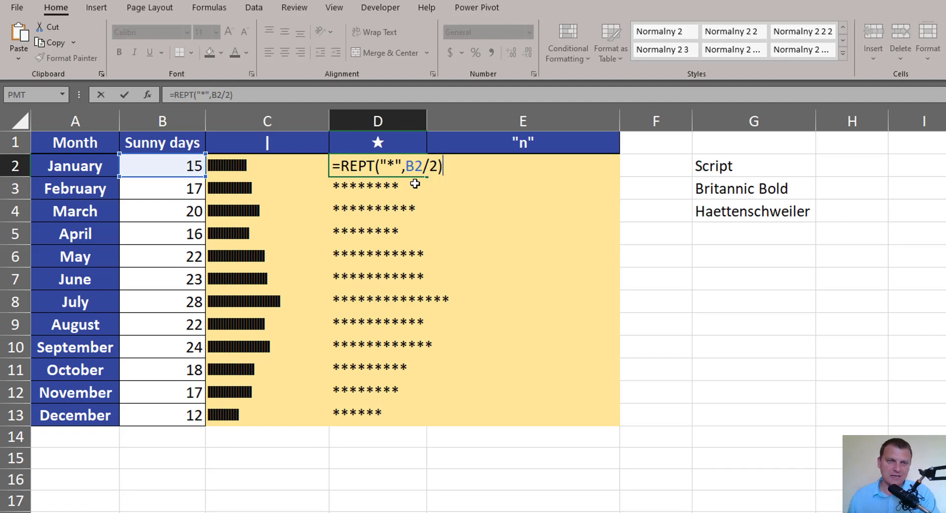
pyautogui.press('Escape')
# Copy the star symbol ★ from the header cell D1
pyautogui.click(414, 142)
pyautogui.doubleClick(398, 143)
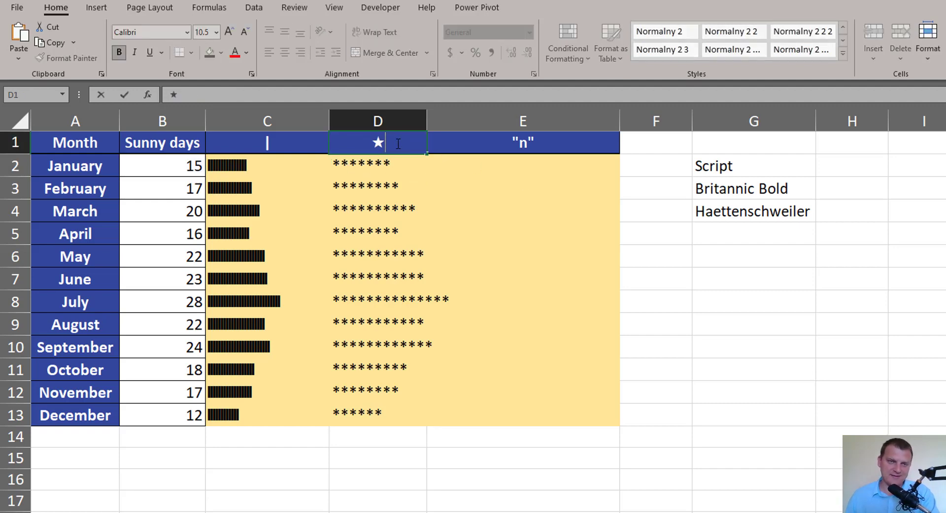
pyautogui.moveTo(398, 143); pyautogui.dragTo(373, 143)
pyautogui.hotkey('ctrl', 'c')
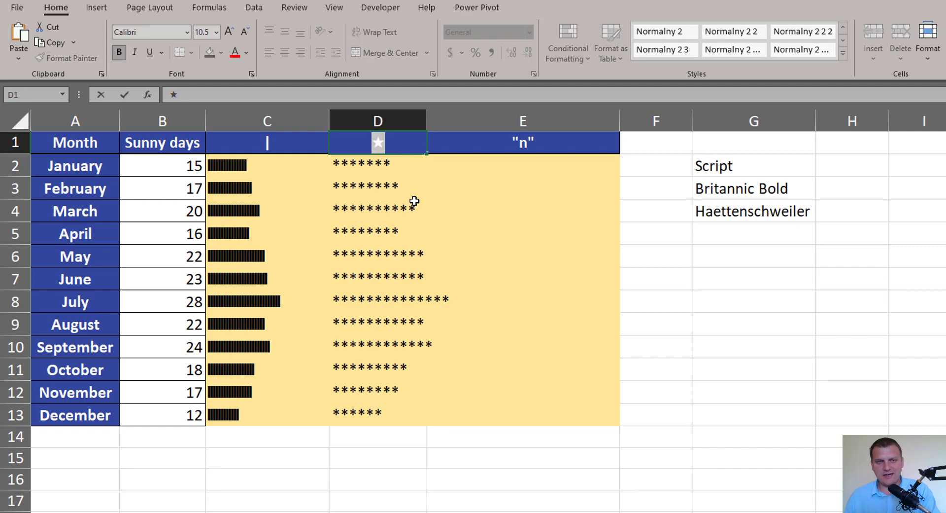
# Replace the asterisk in D2's formula with the copied ★ and fill the formula down to the December row
pyautogui.click(402, 163)
pyautogui.doubleClick(393, 168)
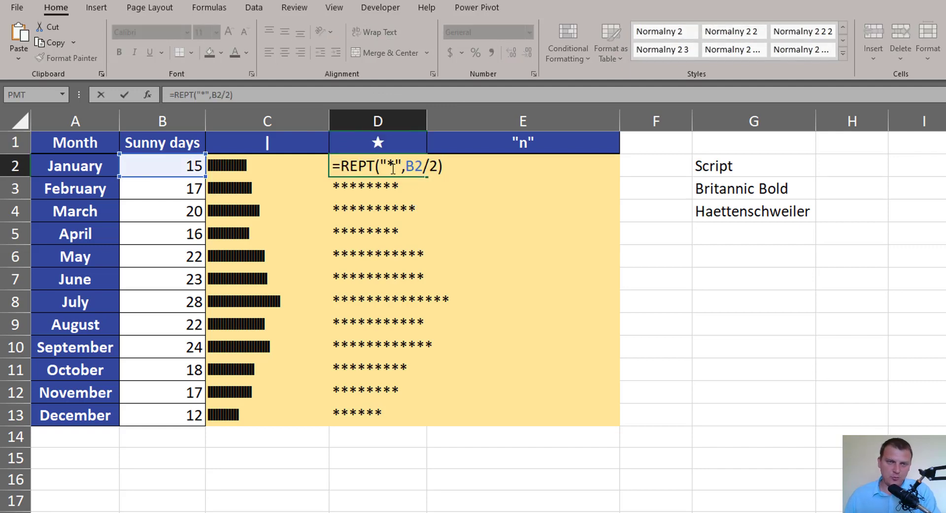
pyautogui.moveTo(394, 168); pyautogui.dragTo(388, 167)
pyautogui.hotkey('ctrl', 'v')
pyautogui.press('Return')
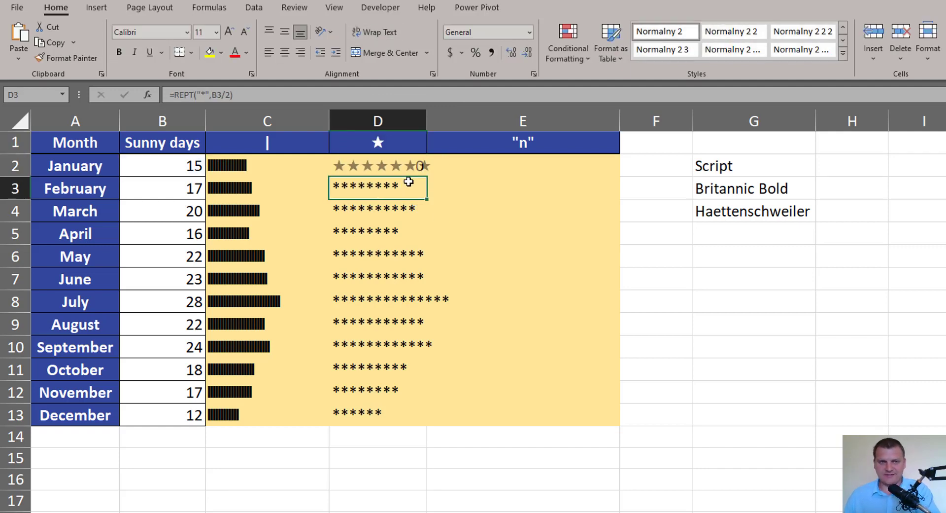
pyautogui.click(425, 171)
pyautogui.doubleClick(428, 175)
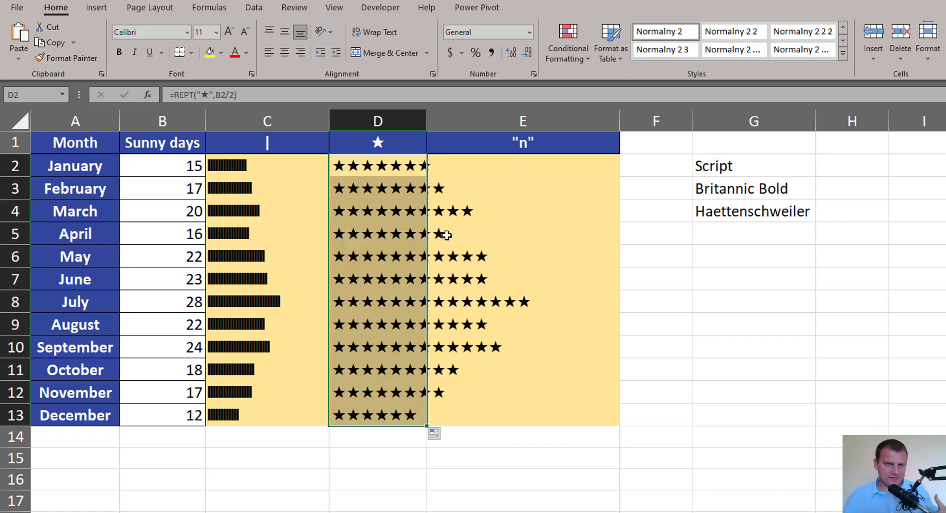
# Change the divisor in the star formulas of D2:D13 to 3, giving =REPT("★",B2/3) in D2
pyautogui.press('F2')
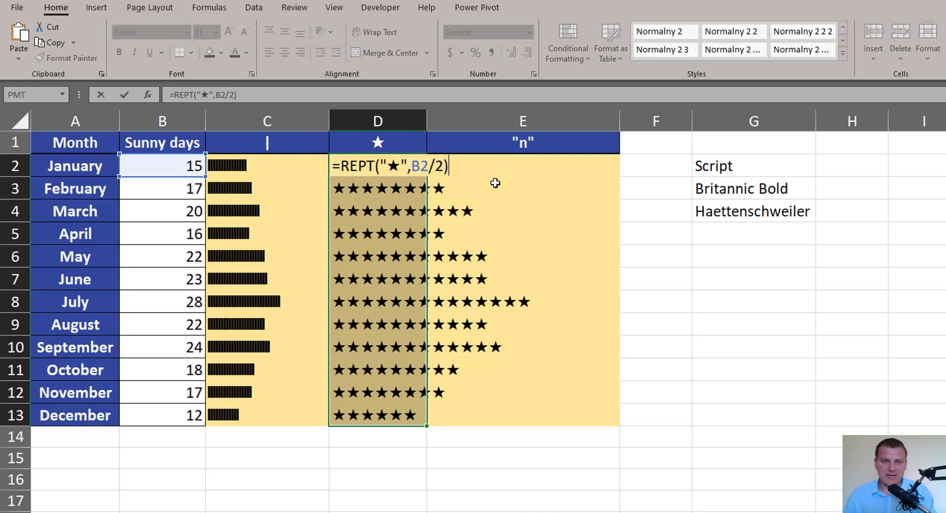
pyautogui.click(445, 166)
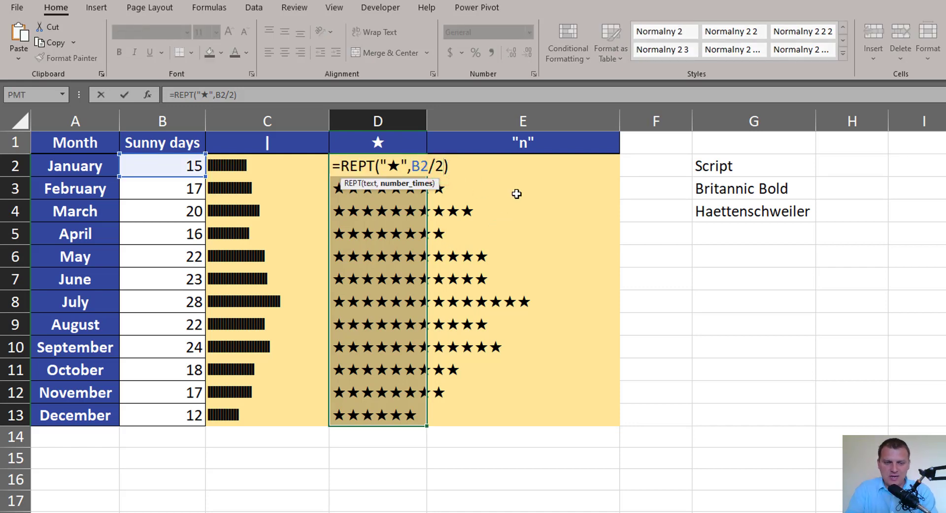
pyautogui.press('BackSpace')
pyautogui.write('3')
pyautogui.hotkey('ctrl', 'Return')
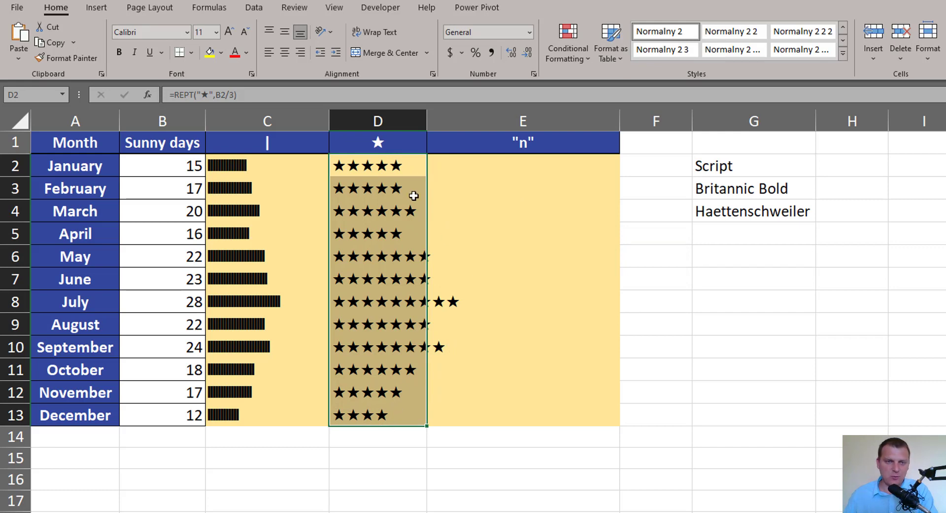
# Widen column D so that the longest row of stars fits inside it
pyautogui.click(401, 166)
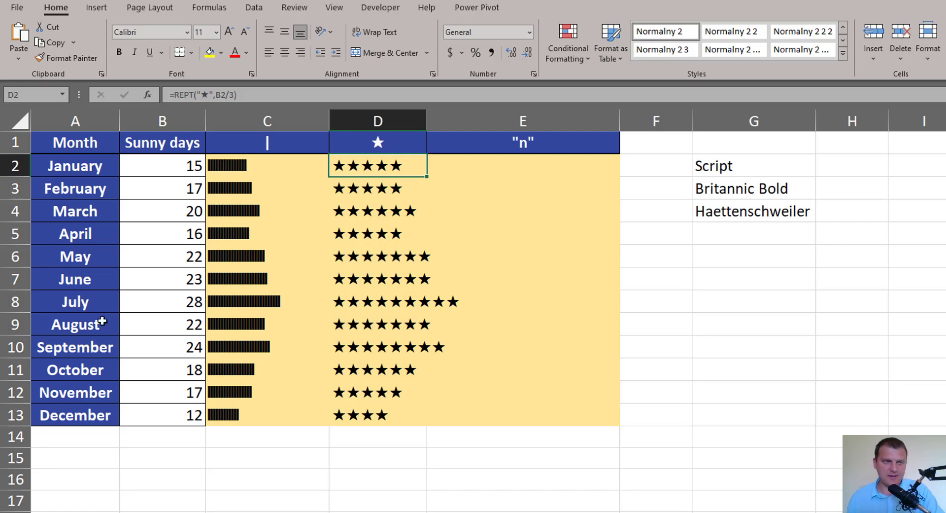
pyautogui.moveTo(180, 166); pyautogui.dragTo(166, 410)
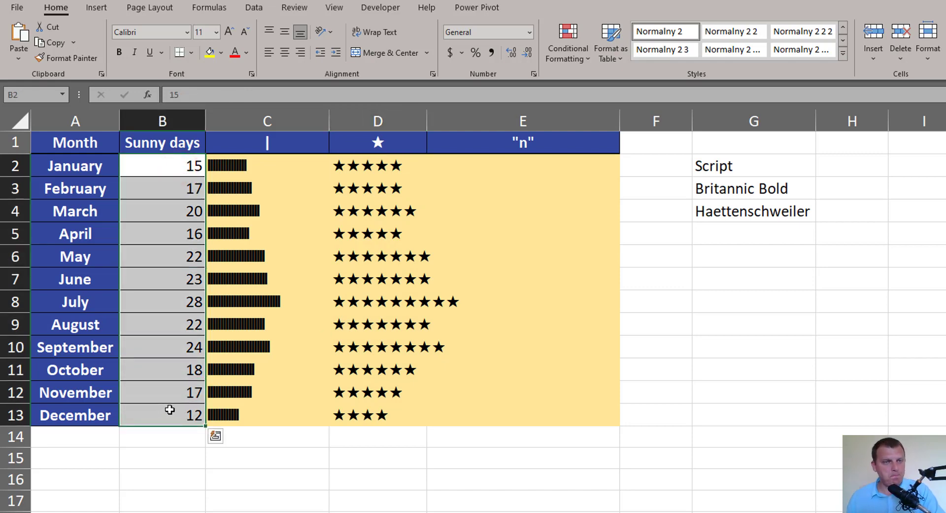
pyautogui.moveTo(391, 164); pyautogui.dragTo(382, 416)
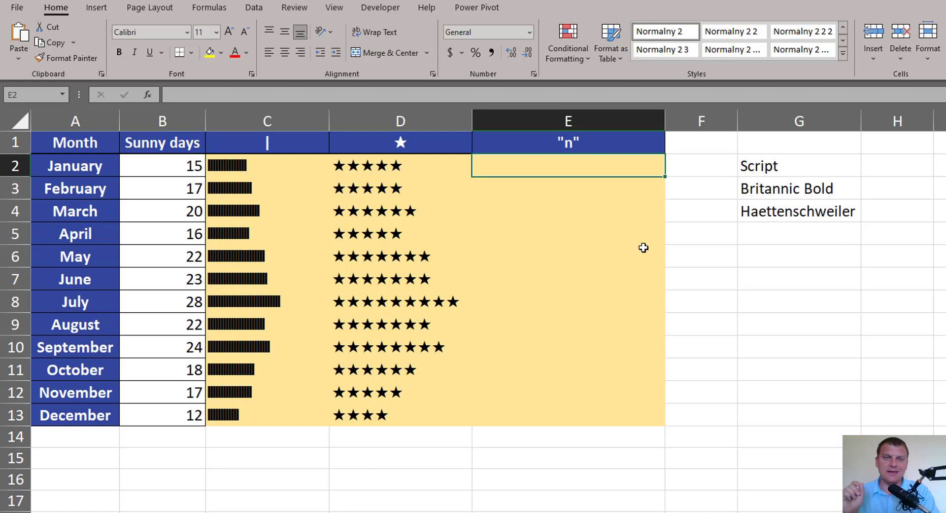
# Enter =REPT("n",B2/2) in E2 and fill the formula down to the December row
pyautogui.write('=rep')
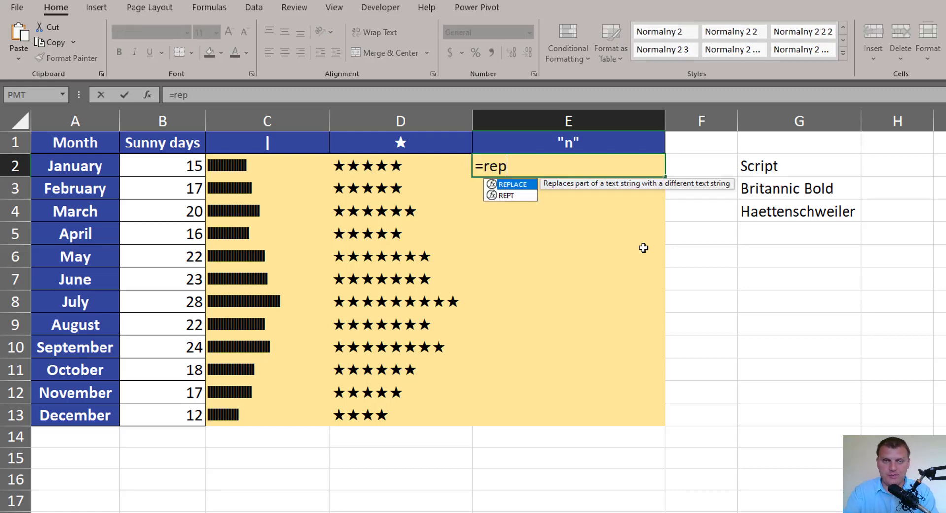
pyautogui.press('Down')
pyautogui.press('Tab')
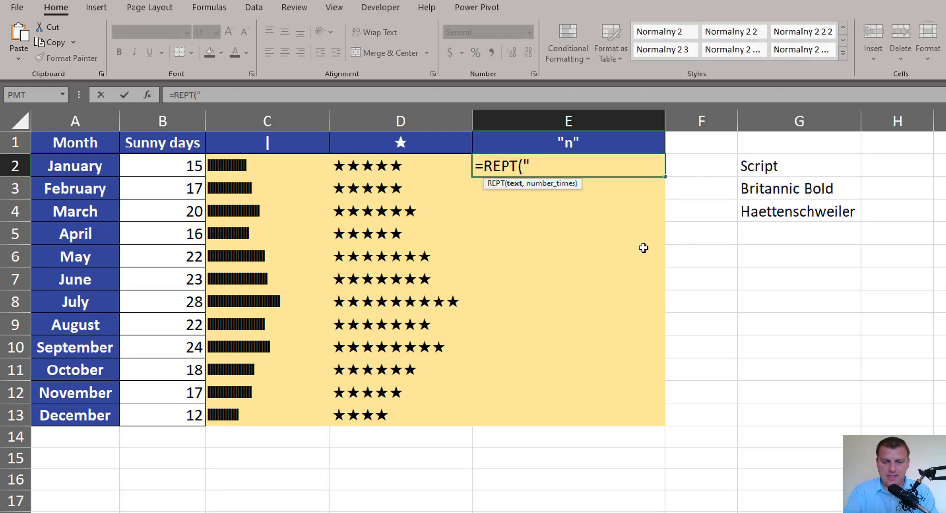
pyautogui.write('"n",')
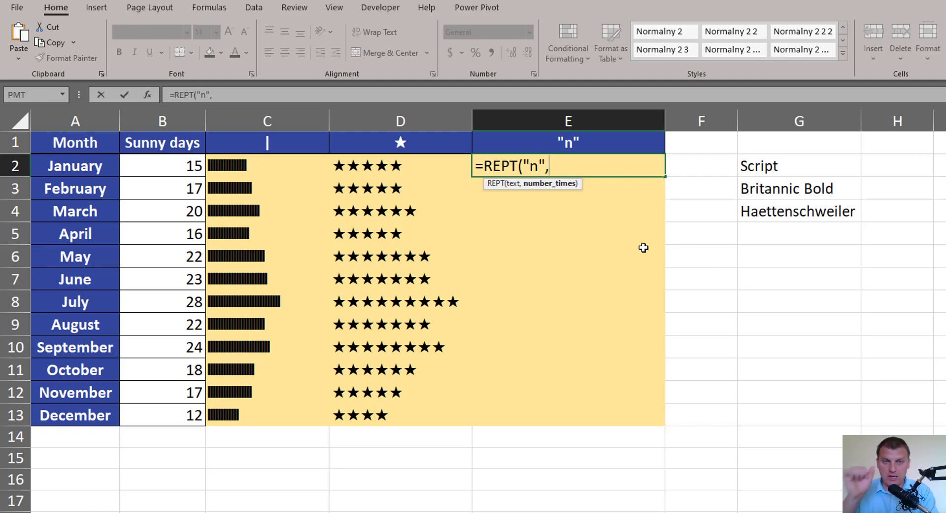
pyautogui.click(179, 164)
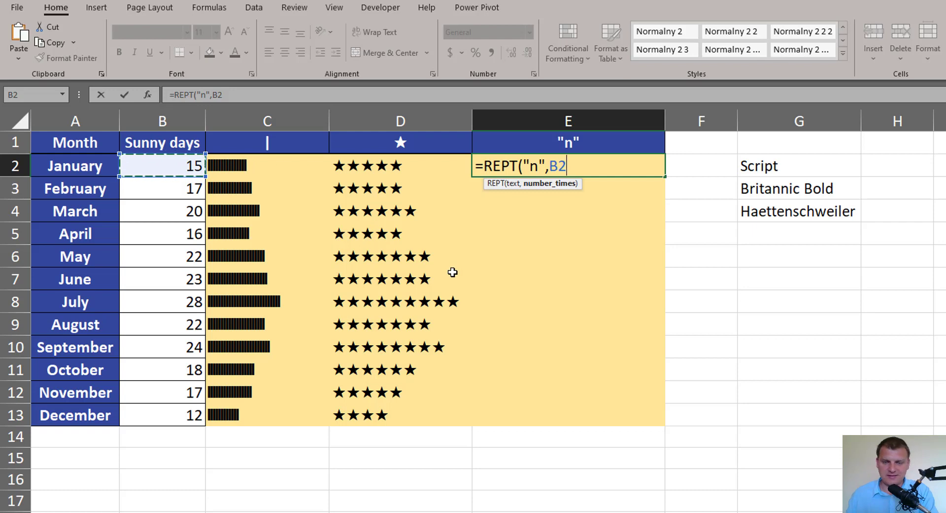
pyautogui.write('/2')
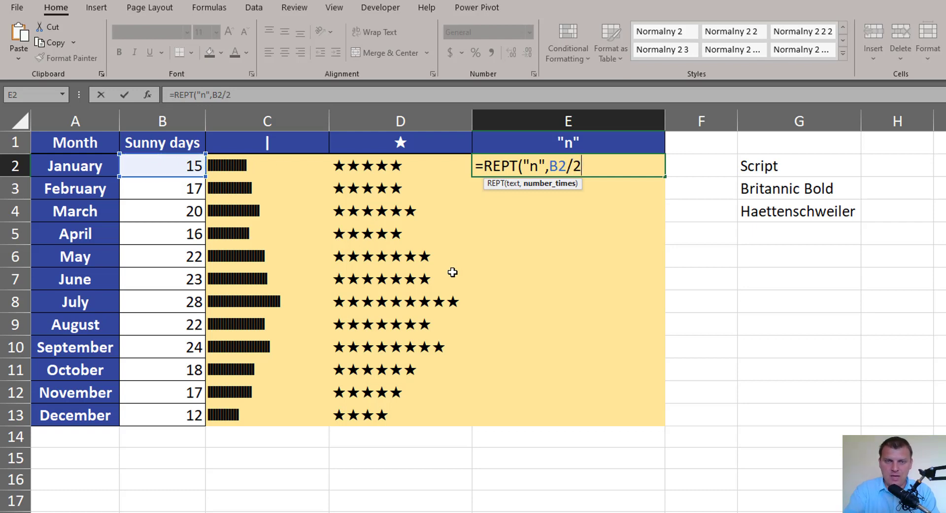
pyautogui.write(')')
pyautogui.hotkey('ctrl', 'Return')
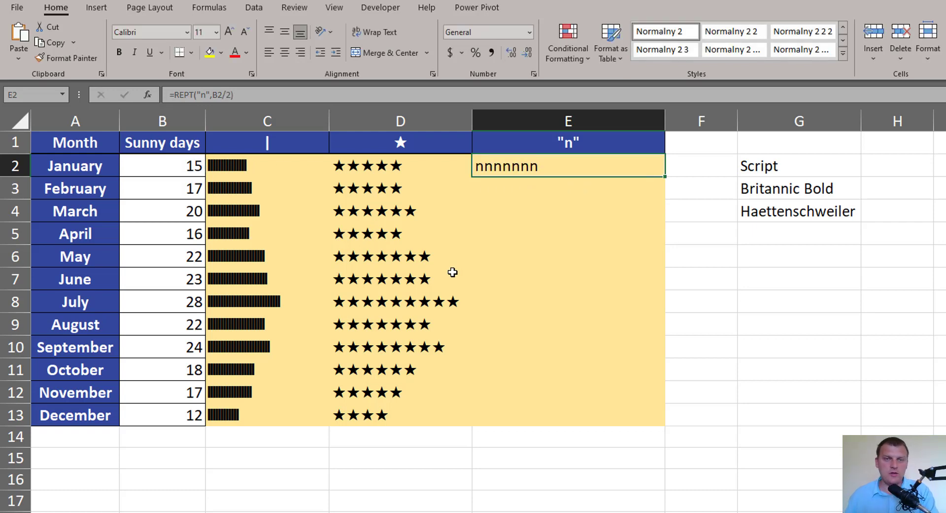
pyautogui.doubleClick(666, 177)
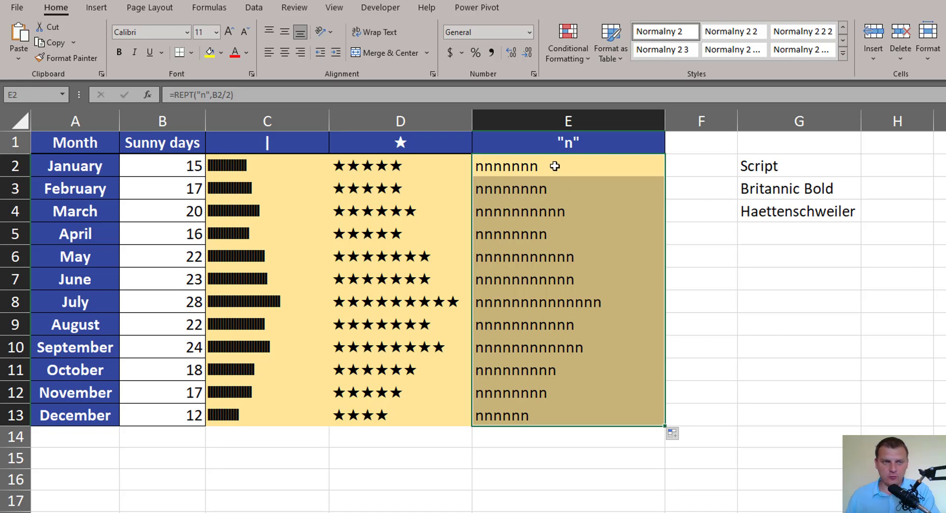
# Set the font of the repeated letters in E2:E13 to Wingdings
pyautogui.click(164, 29)
pyautogui.write('Wi')
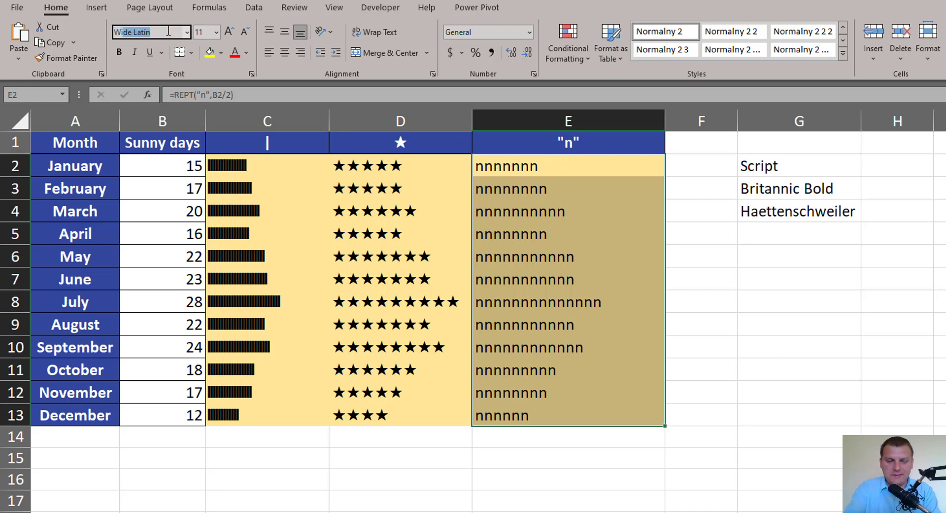
pyautogui.write('ng')
pyautogui.press('Tab')
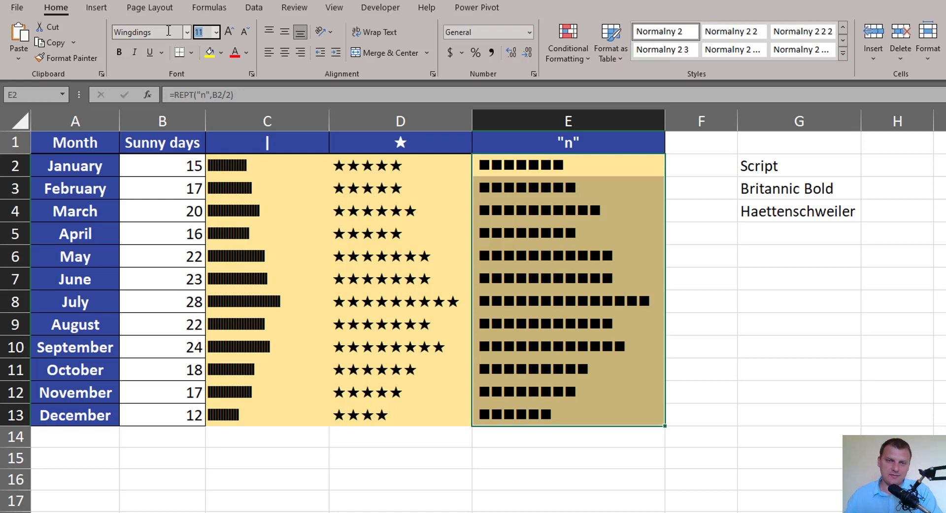
pyautogui.click(596, 161)
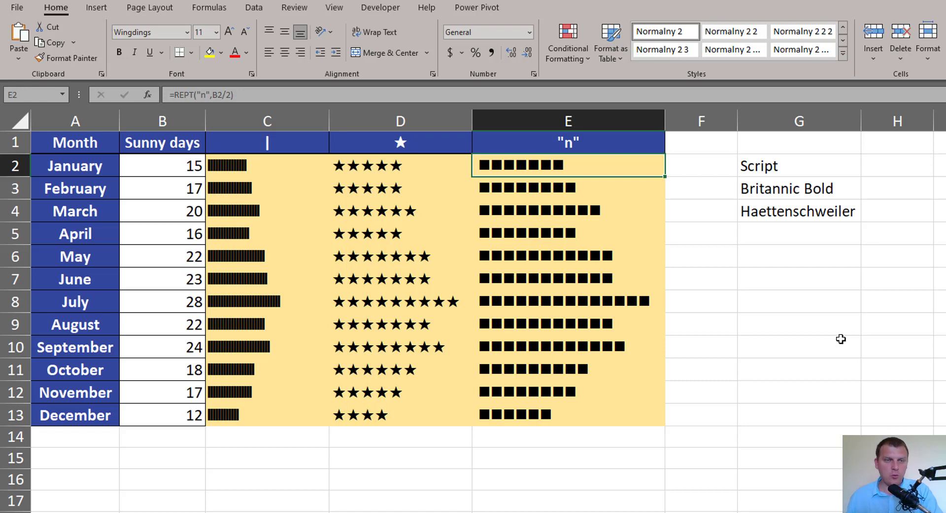
pyautogui.click(298, 163)
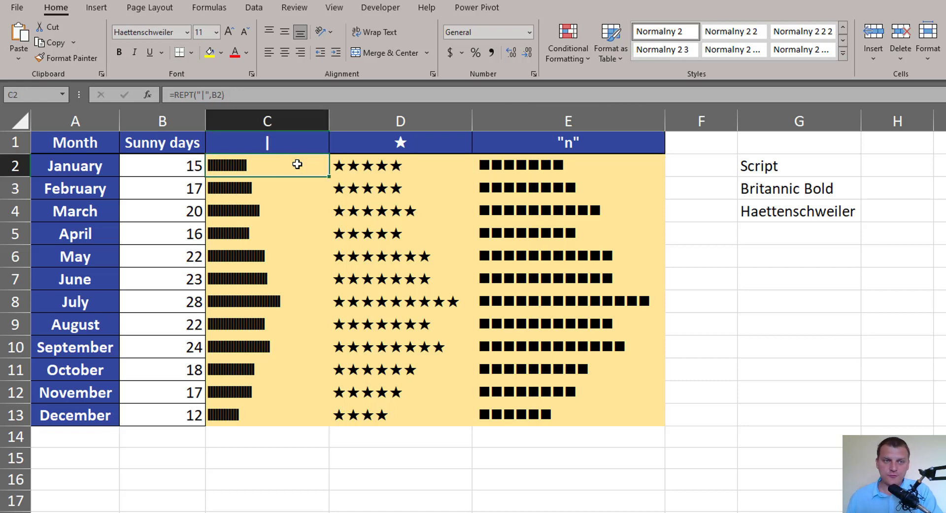
pyautogui.click(417, 167)
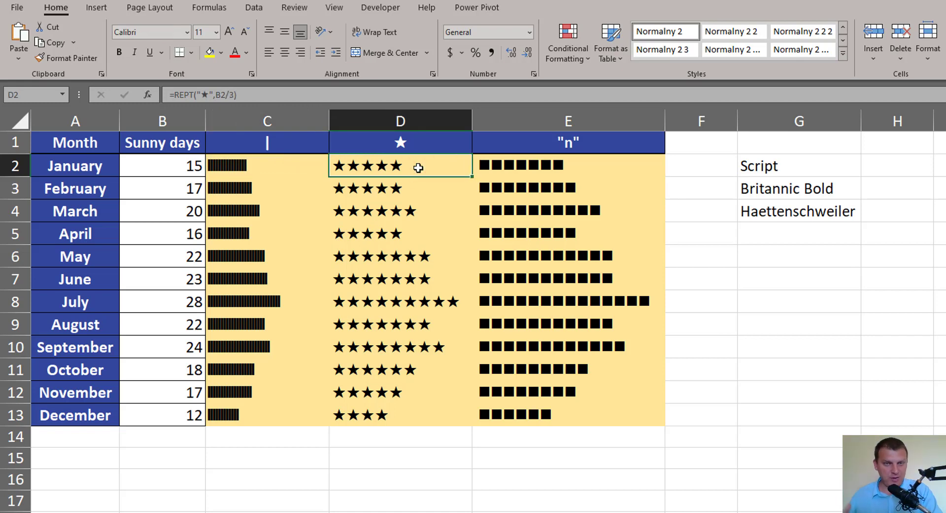